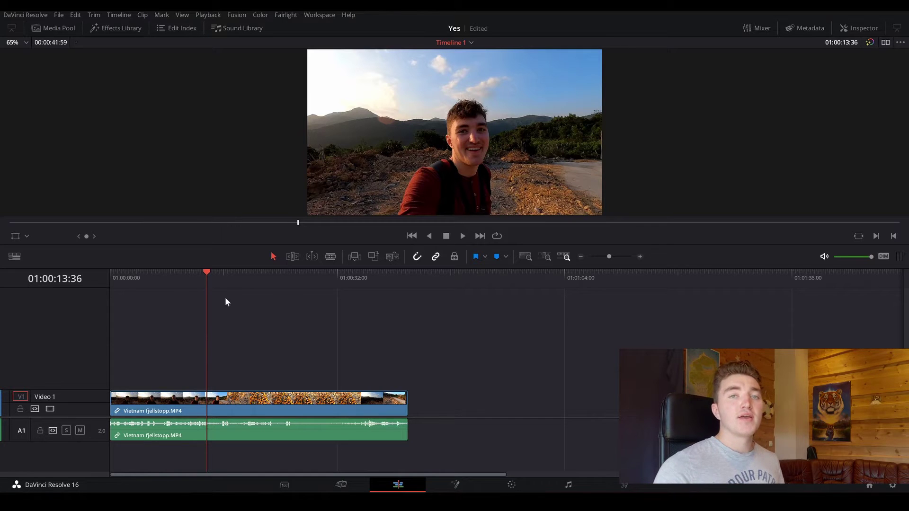
- Scrub the Vietnam clip to around 01:00:14:48 to find the frame to freeze
{"action": "mouse_move", "coordinate": [181, 273]}
{"action": "left_mouse_down"}
{"action": "mouse_move", "coordinate": [168, 274]}
{"action": "mouse_move", "coordinate": [215, 283]}
{"action": "left_mouse_up"}
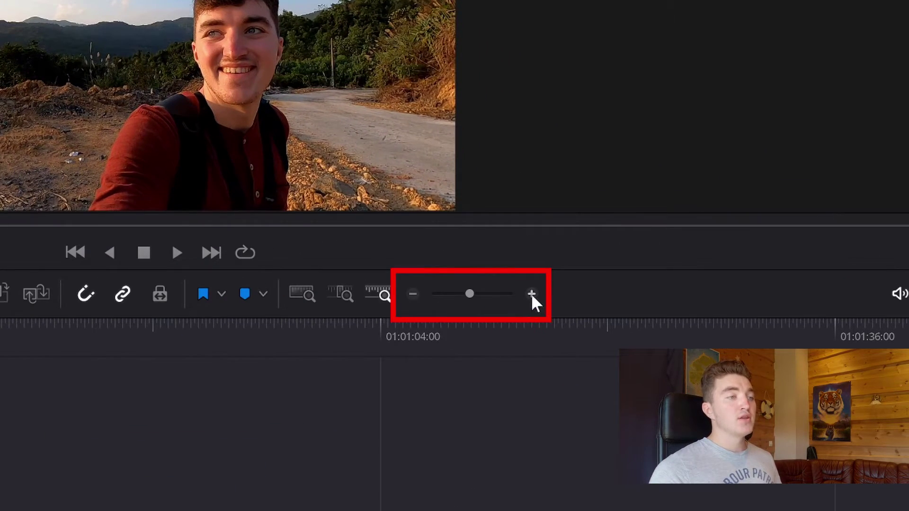
- Zoom the timeline in to single frames and park the playhead on 01:00:14:43
{"action": "left_click", "coordinate": [531, 293]}
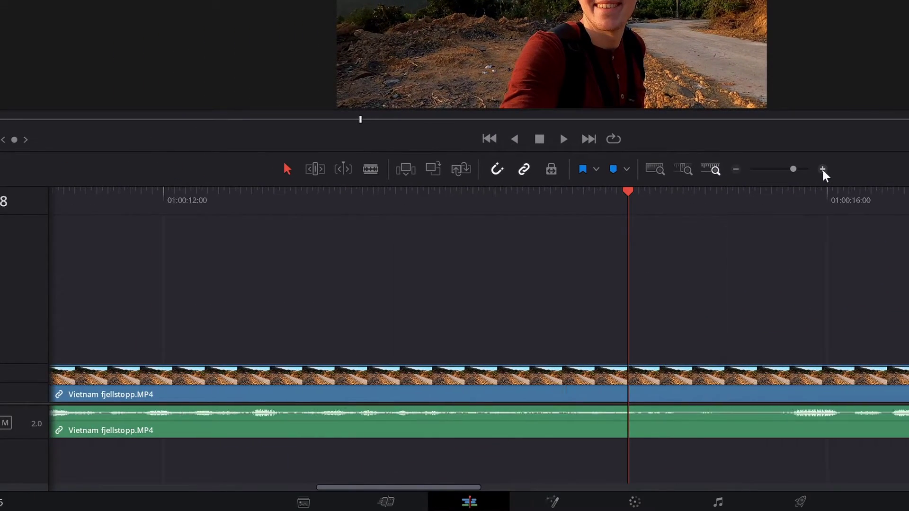
{"action": "left_click", "coordinate": [822, 169]}
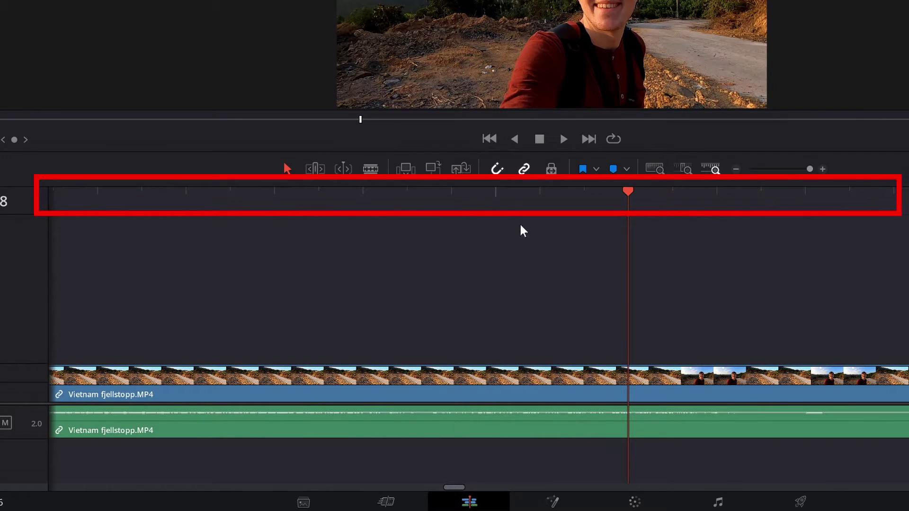
{"action": "mouse_move", "coordinate": [471, 197]}
{"action": "left_mouse_down"}
{"action": "mouse_move", "coordinate": [285, 198]}
{"action": "mouse_move", "coordinate": [405, 197]}
{"action": "left_mouse_up"}
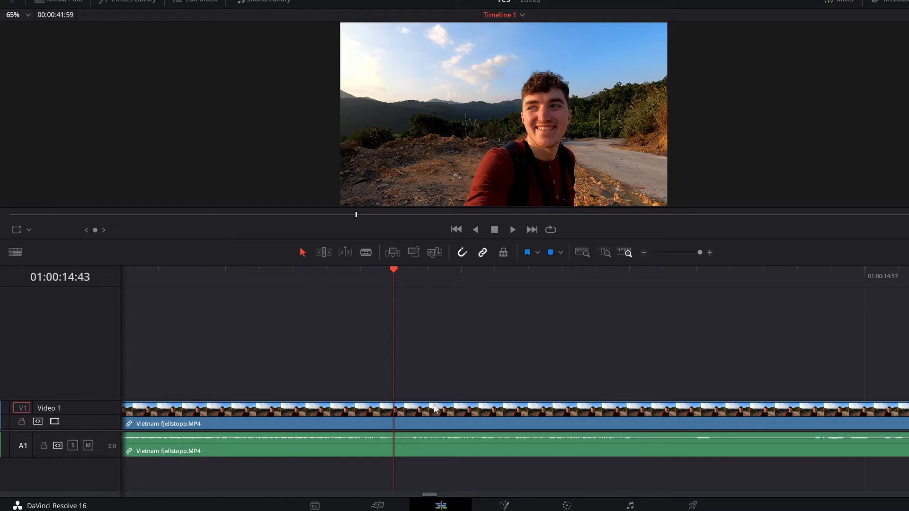
- Split the Vietnam clip at the playhead and one frame later, then check the isolated frame
{"action": "key", "text": "ctrl+b"}
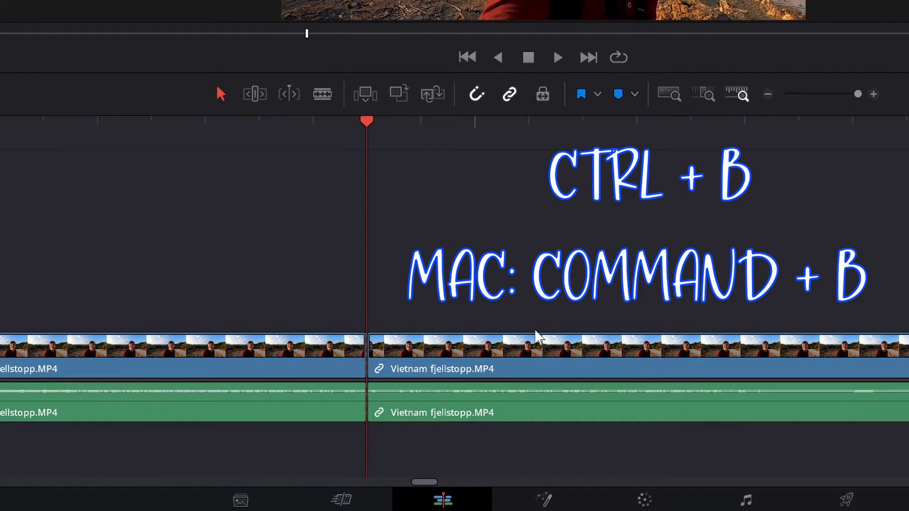
{"action": "key", "text": "Right"}
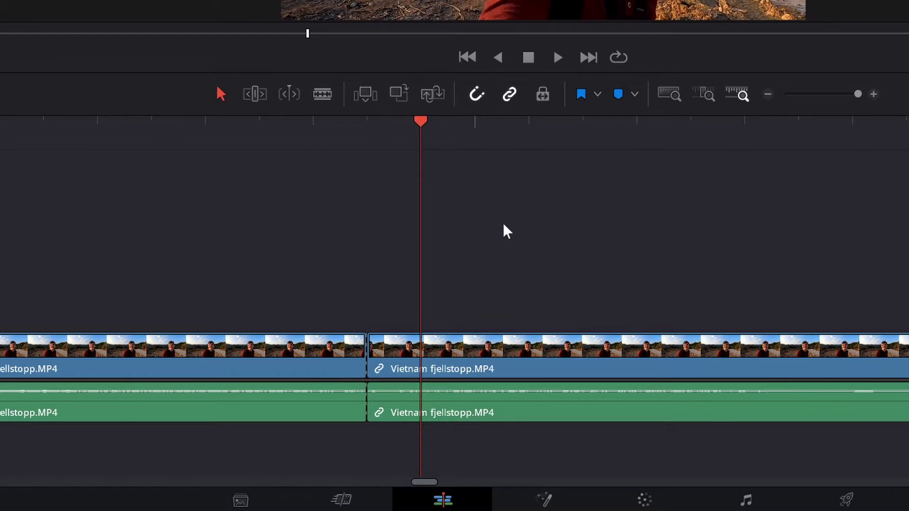
{"action": "key", "text": "ctrl+b"}
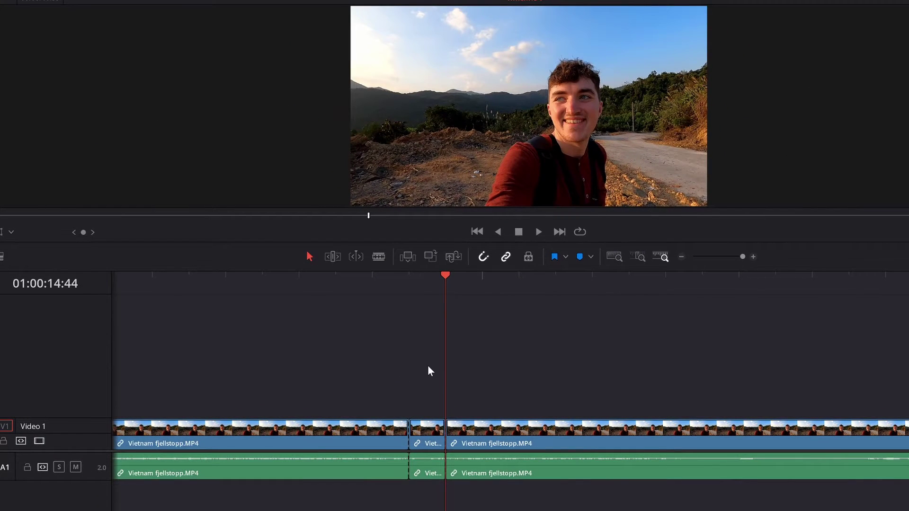
{"action": "key", "text": "Left"}
{"action": "key", "text": "Right"}
{"action": "key", "text": "Left"}
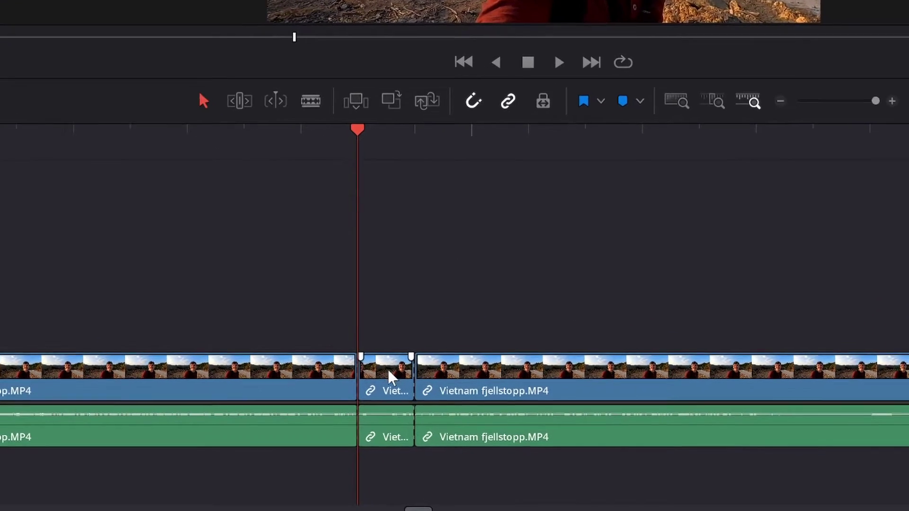
- Apply a Freeze frame clip speed change to the one-frame middle clip
{"action": "right_click", "coordinate": [430, 435]}
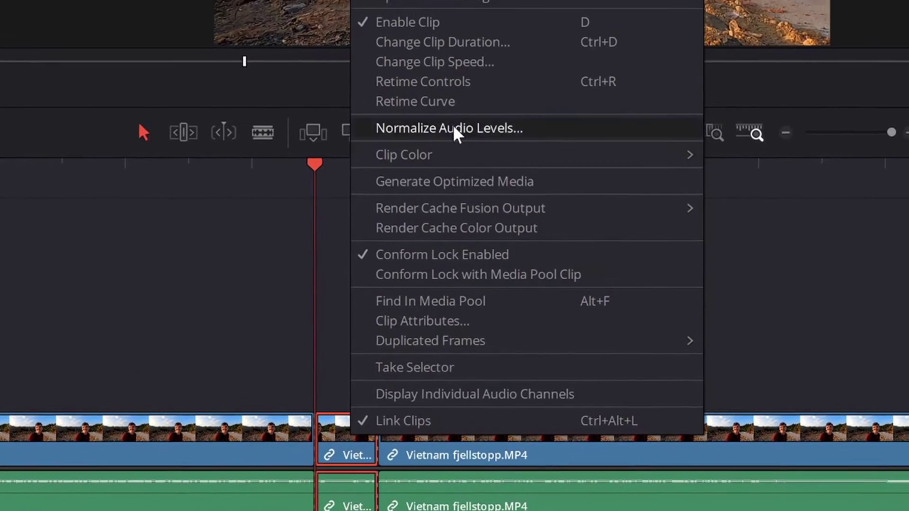
{"action": "left_click", "coordinate": [479, 124]}
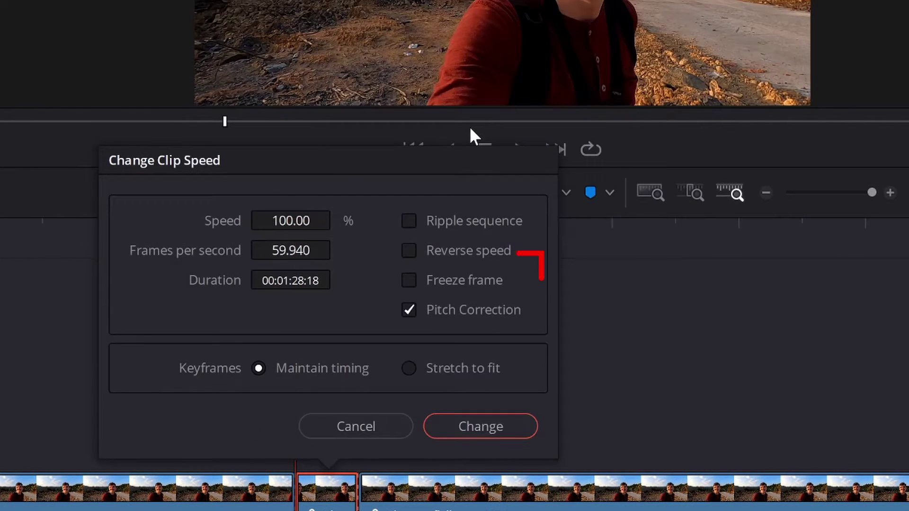
{"action": "left_click", "coordinate": [408, 281]}
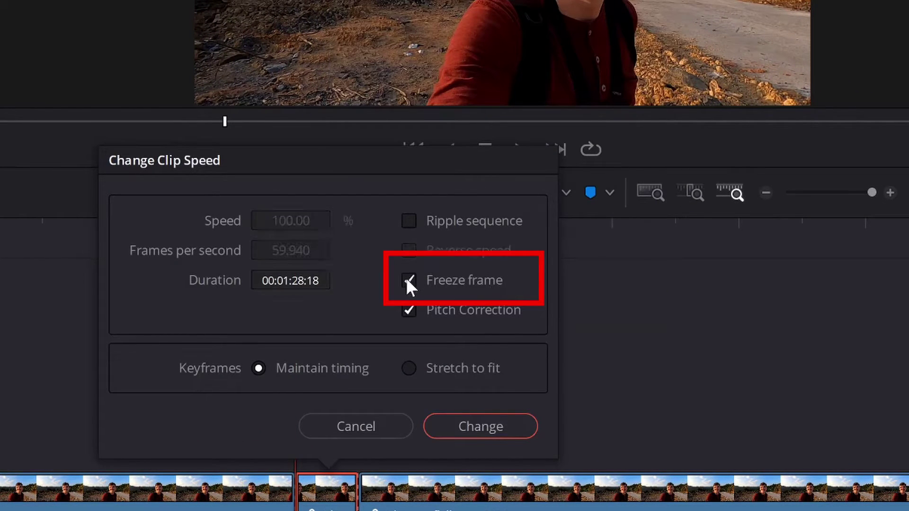
{"action": "left_click", "coordinate": [467, 424]}
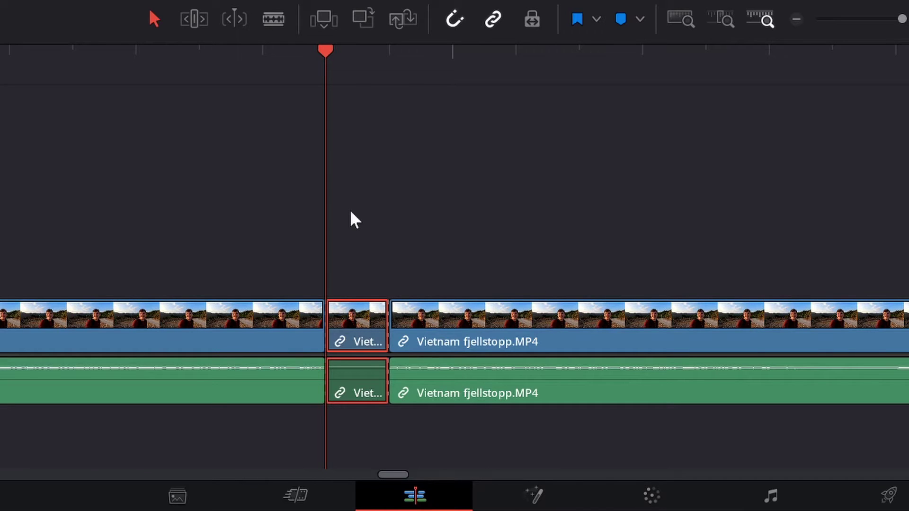
{"action": "key", "text": "Down"}
- In Trim Edit Mode, drag the freeze clip's end out to several seconds, rippling later footage
{"action": "key", "text": "Up"}
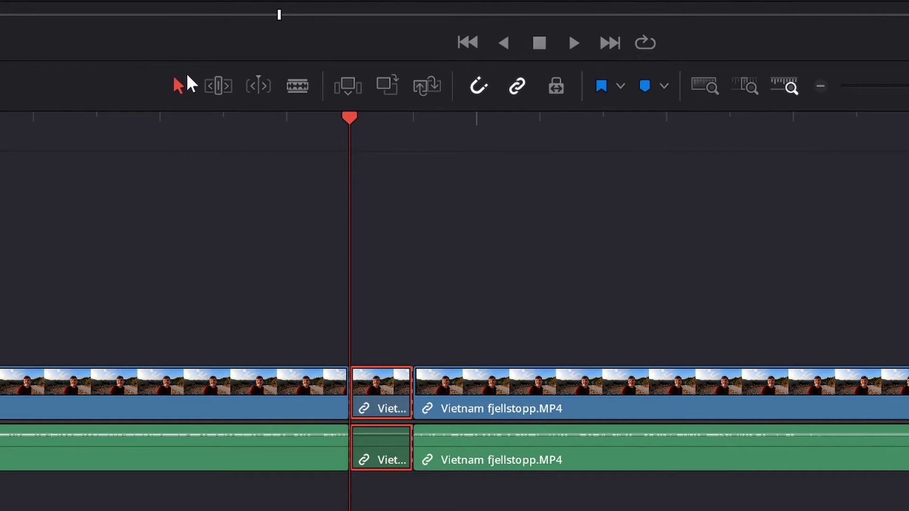
{"action": "left_click", "coordinate": [218, 87]}
{"action": "left_click_drag", "start_coordinate": [397, 386], "coordinate": [419, 392]}
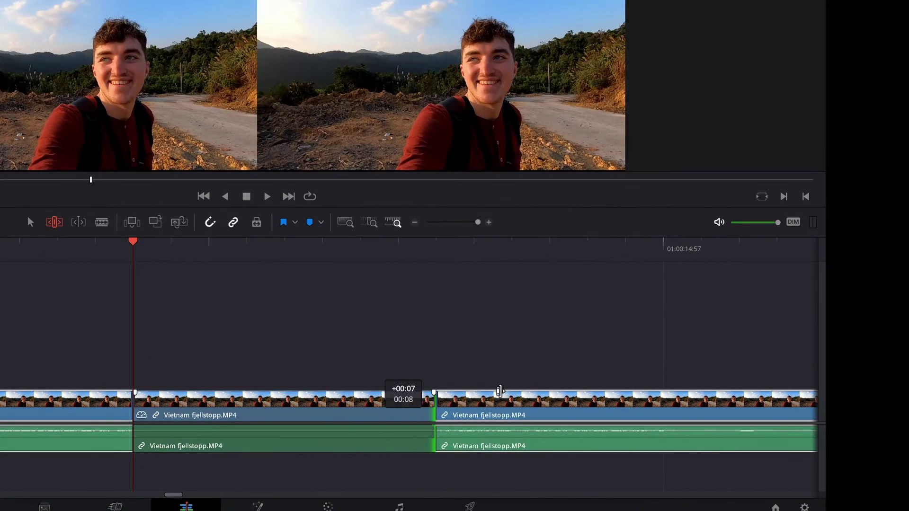
{"action": "left_click_drag", "start_coordinate": [419, 392], "coordinate": [721, 379]}
{"action": "key", "text": "ctrl+minus"}
{"action": "key", "text": "ctrl+minus"}
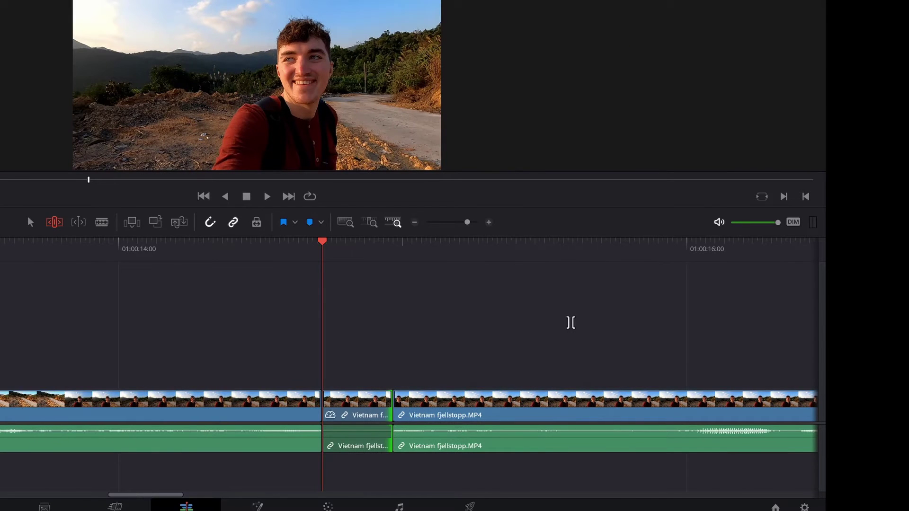
{"action": "left_click_drag", "start_coordinate": [388, 405], "coordinate": [727, 370]}
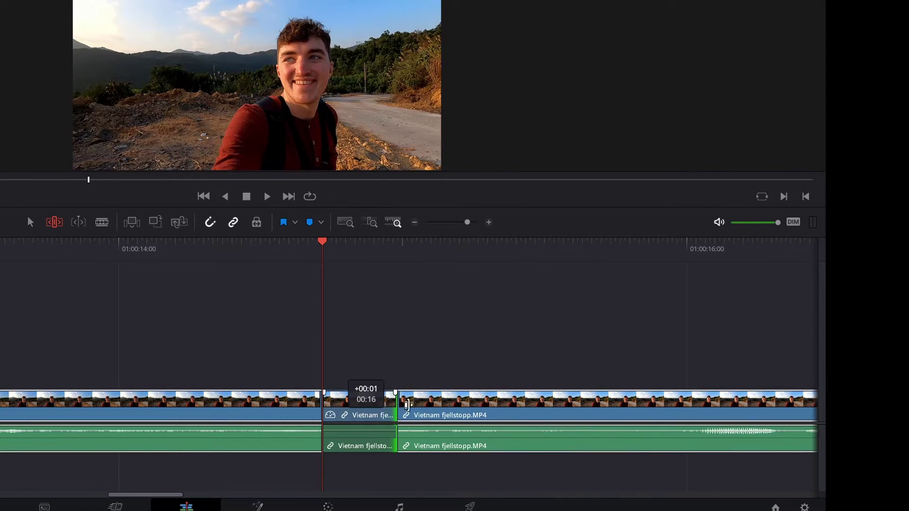
{"action": "key", "text": "ctrl+minus"}
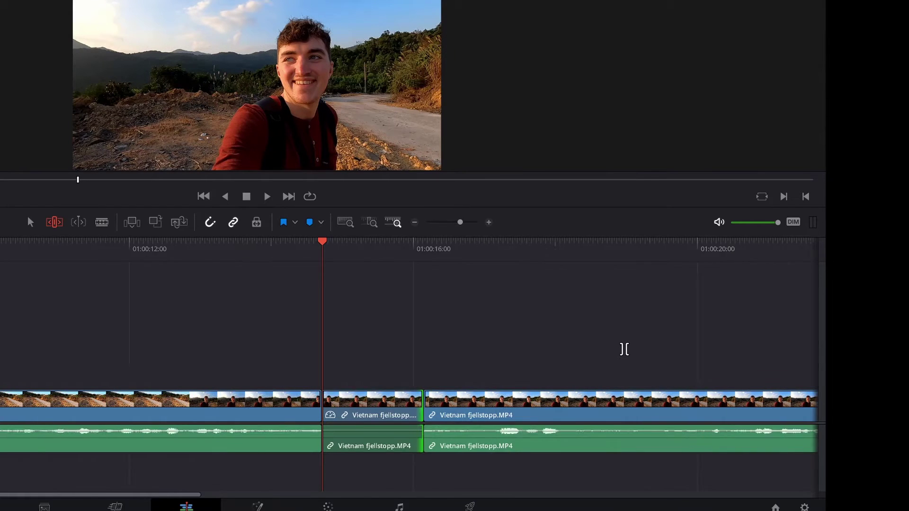
{"action": "key", "text": "ctrl+minus"}
{"action": "left_click_drag", "start_coordinate": [372, 405], "coordinate": [715, 351]}
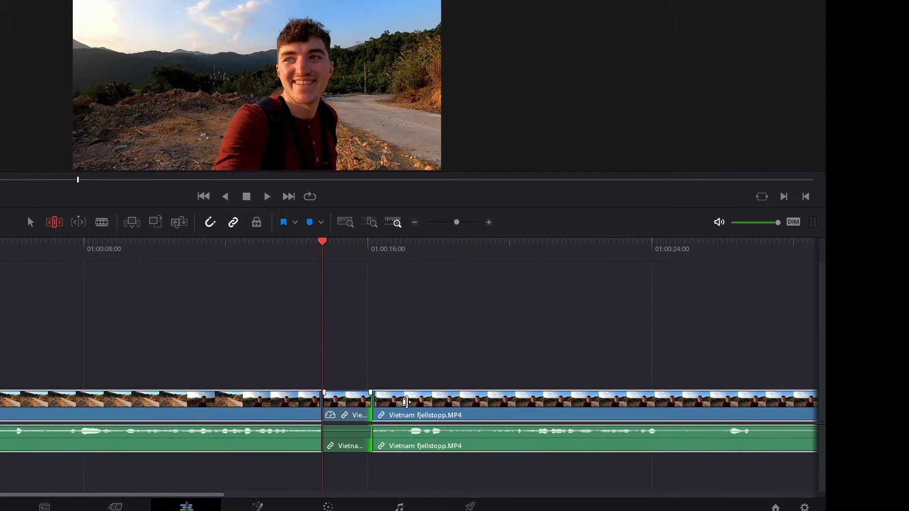
{"action": "key", "text": "ctrl+minus"}
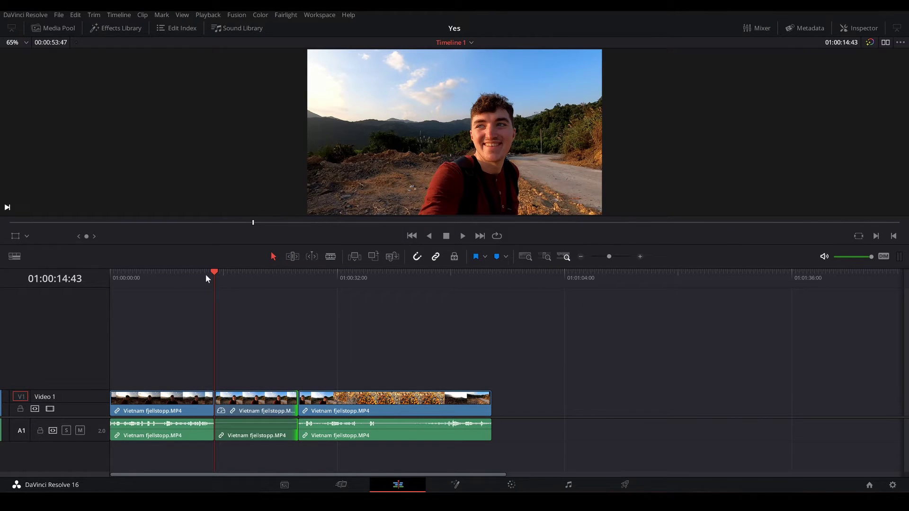
- Play back the edit from just before the freeze frame
{"action": "left_click", "coordinate": [206, 271]}
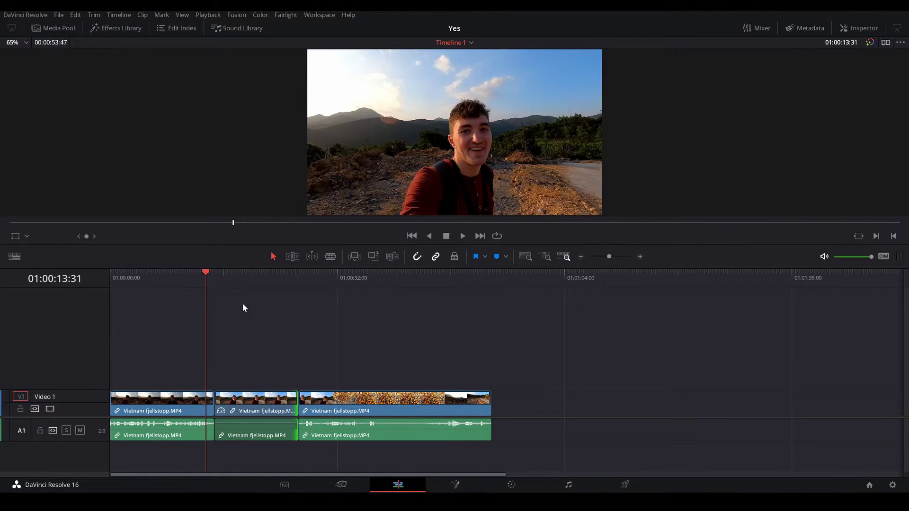
{"action": "key", "text": "space"}
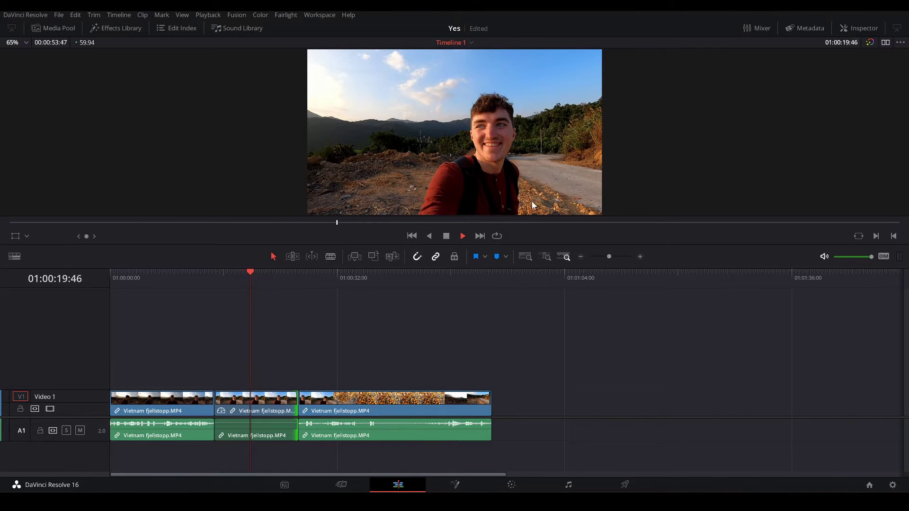
{"action": "key", "text": "space"}
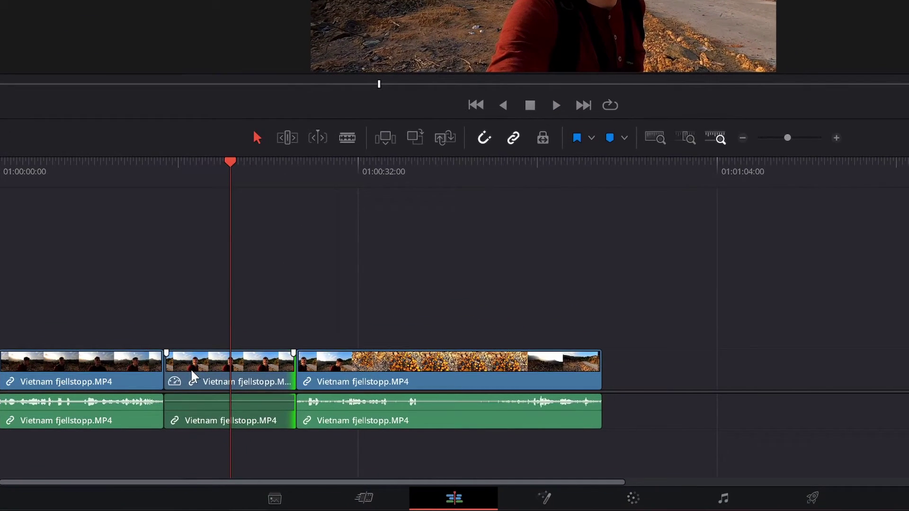
- Snap the freeze-frame clip against the end of the middle clip and scrub over it
{"action": "left_click", "coordinate": [196, 373]}
{"action": "left_click_drag", "start_coordinate": [195, 374], "coordinate": [677, 379]}
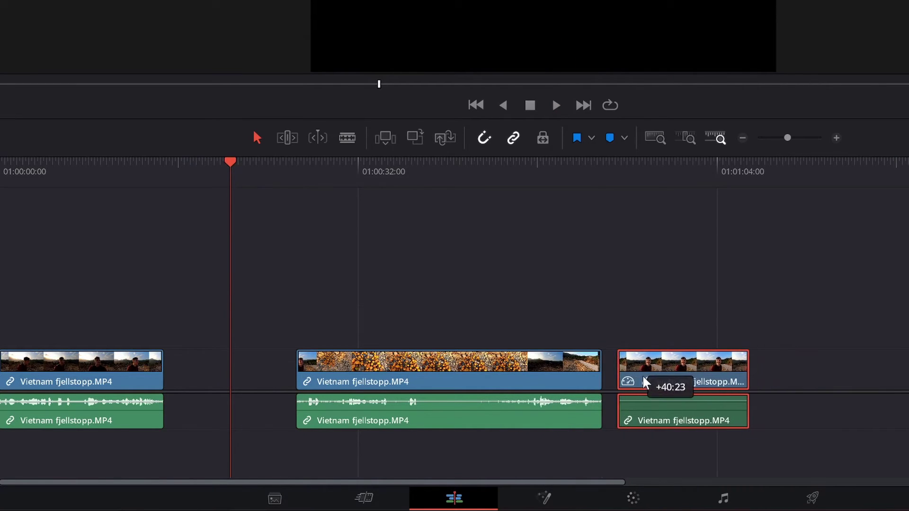
{"action": "left_click_drag", "start_coordinate": [677, 378], "coordinate": [623, 378]}
{"action": "left_click", "coordinate": [615, 171]}
{"action": "left_click_drag", "start_coordinate": [625, 175], "coordinate": [667, 172]}
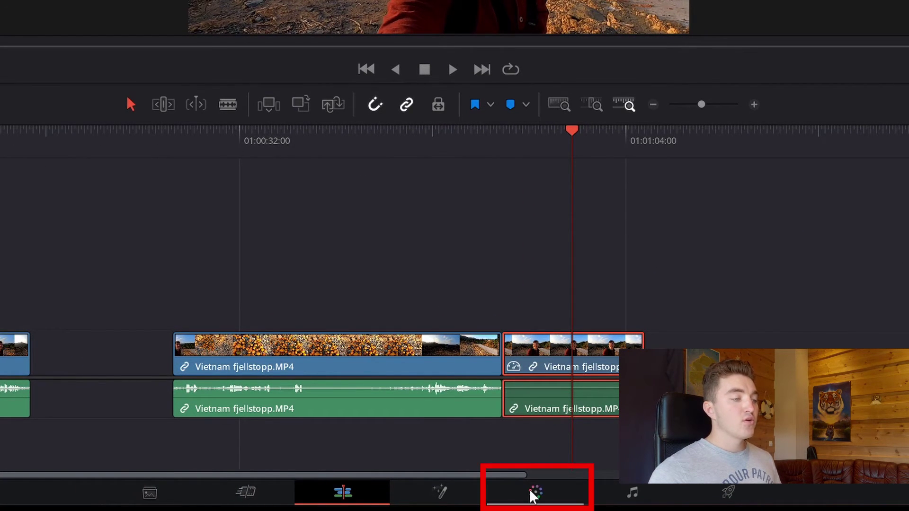
{"action": "left_click", "coordinate": [529, 489]}
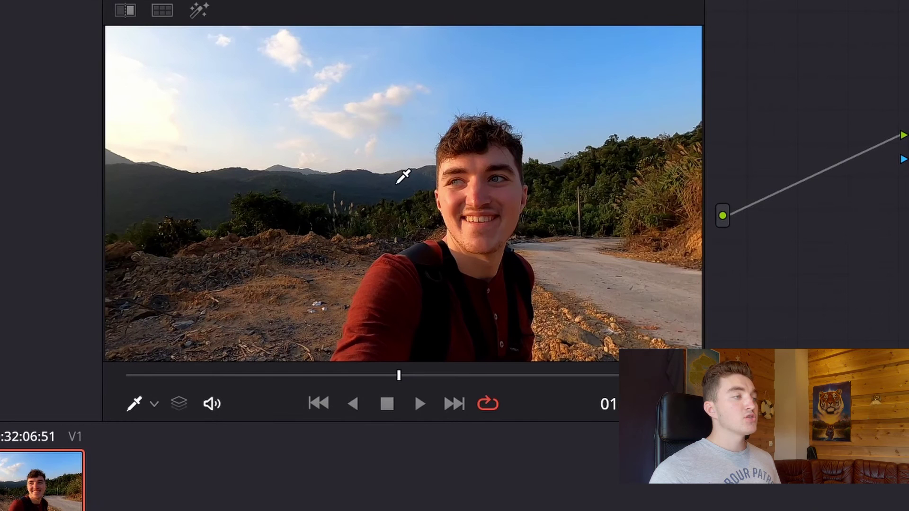
- Grab the viewer frame as still 1.3.1 and choose Export on it in the gallery
{"action": "right_click", "coordinate": [397, 184]}
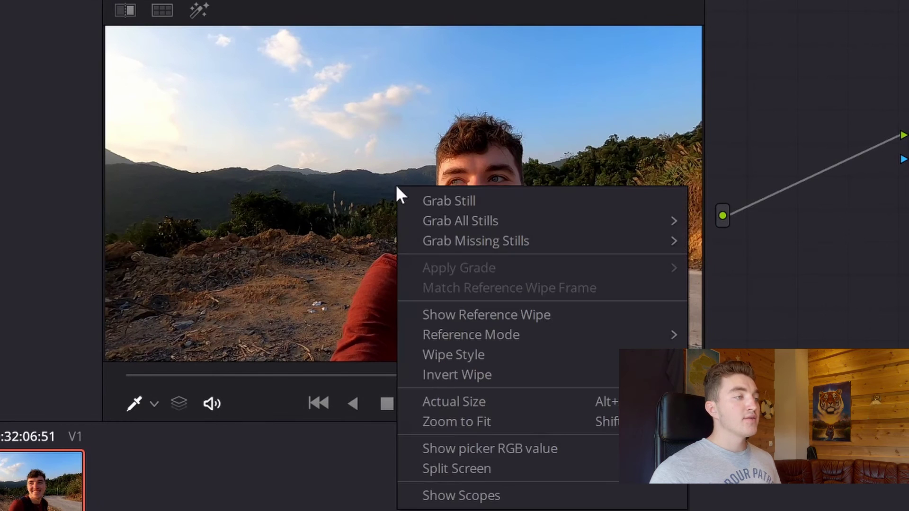
{"action": "left_click", "coordinate": [488, 200]}
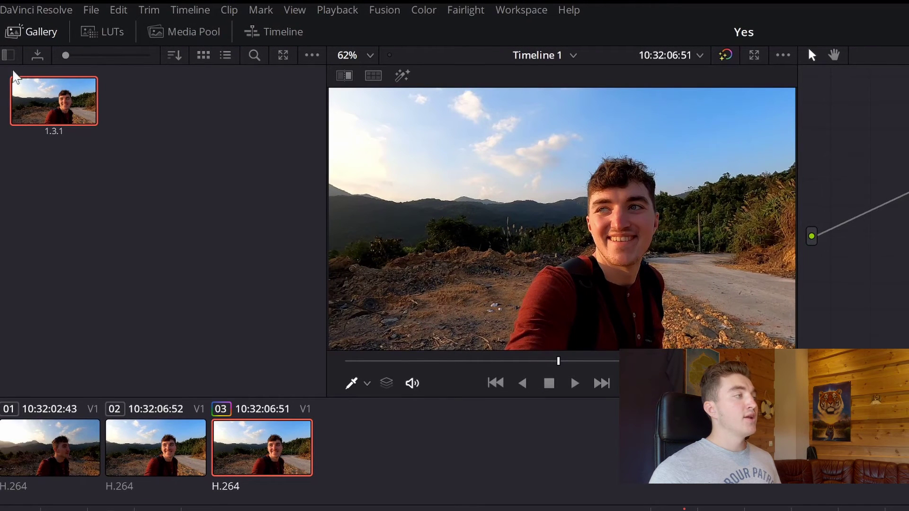
{"action": "left_click", "coordinate": [41, 33]}
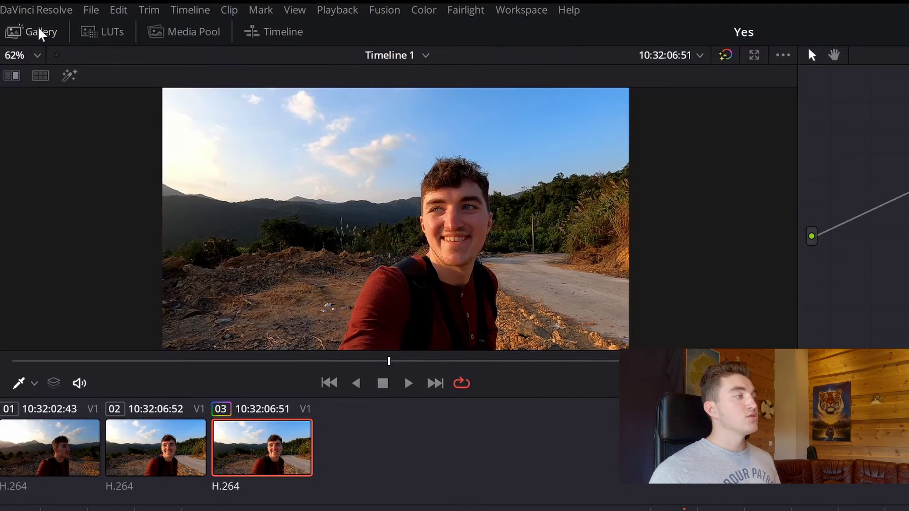
{"action": "left_click", "coordinate": [40, 32]}
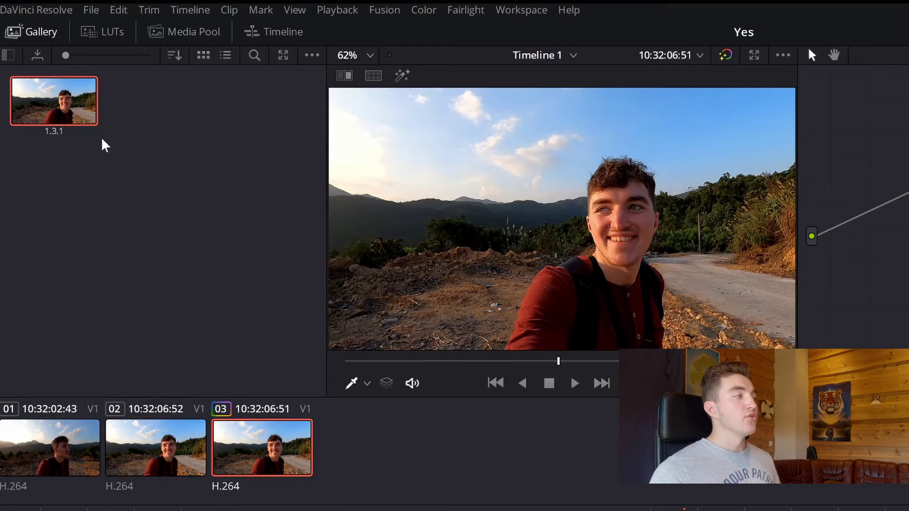
{"action": "right_click", "coordinate": [69, 105]}
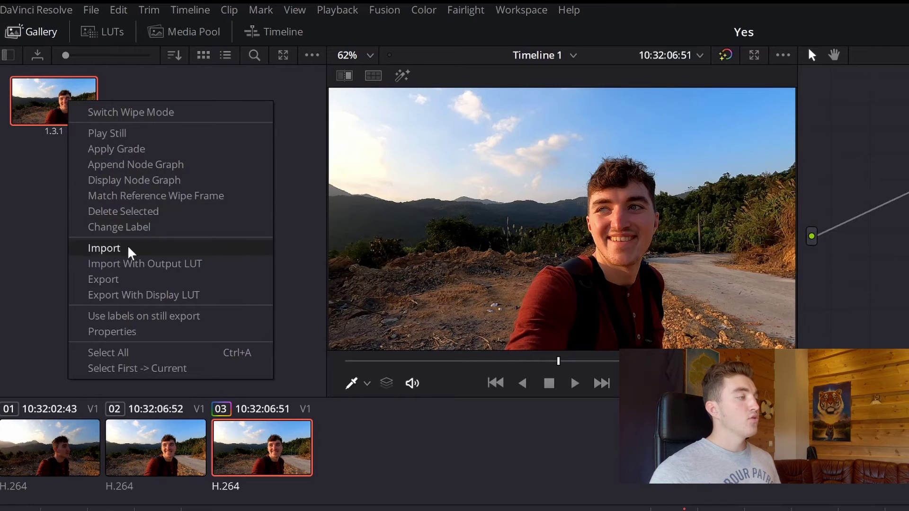
{"action": "left_click", "coordinate": [132, 279]}
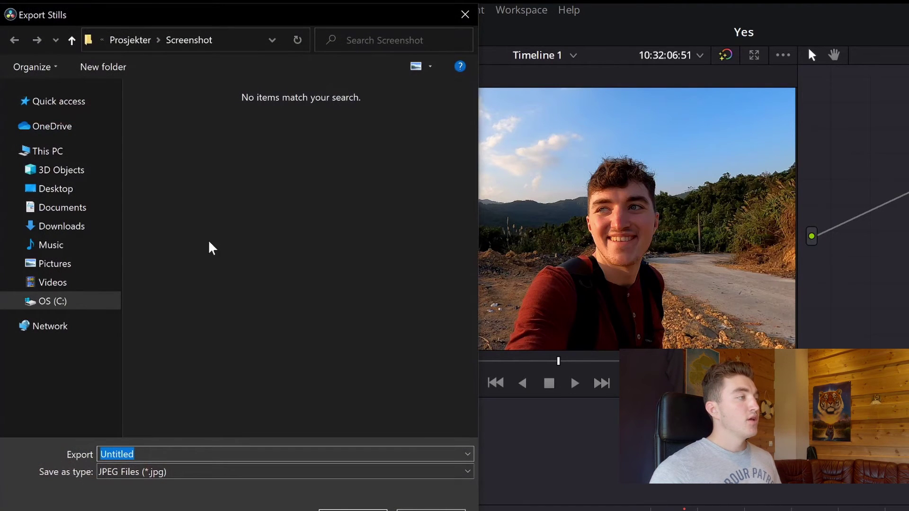
{"action": "mouse_move", "coordinate": [61, 213]}
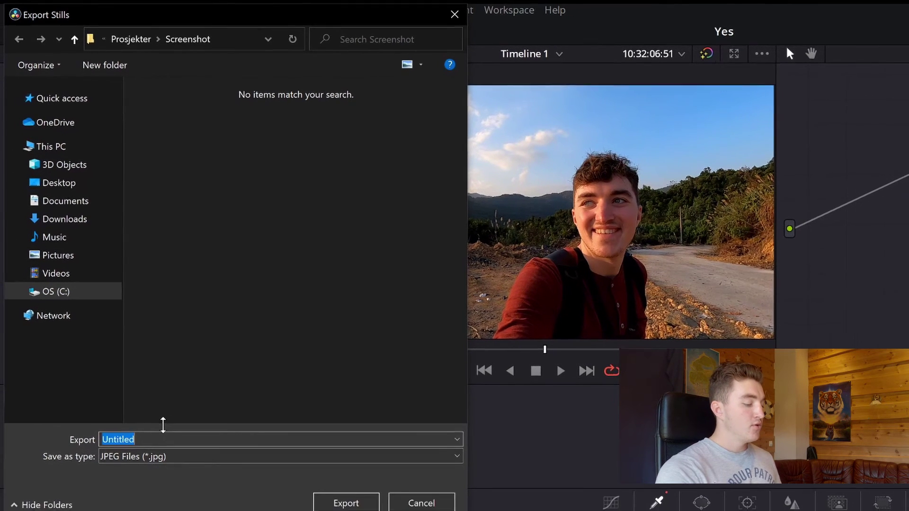
- Export still 1.3.1 as a JPEG named 'Grab Still' into the Screenshot folder
{"action": "type", "text": "G"}
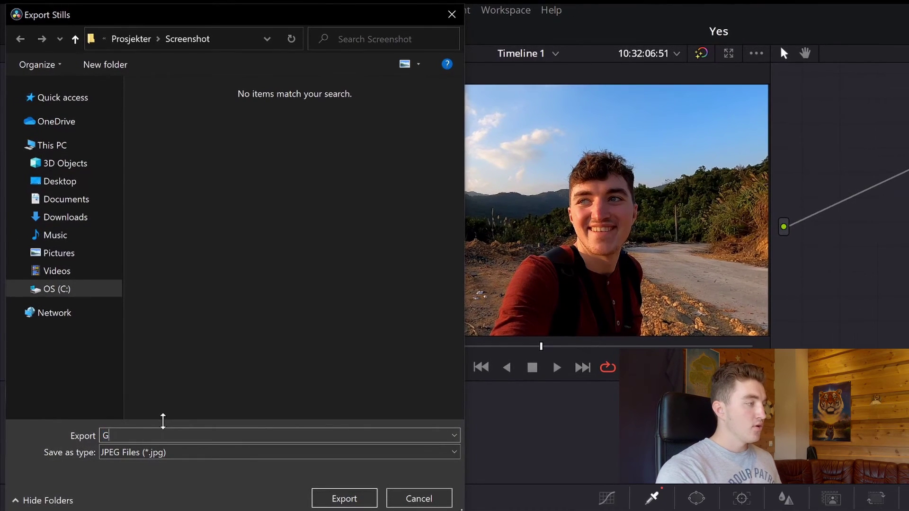
{"action": "type", "text": "rab Still"}
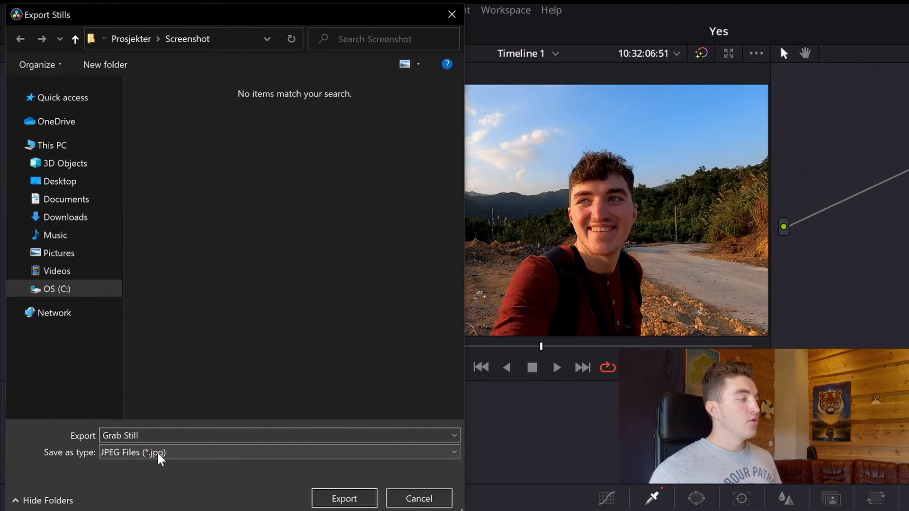
{"action": "left_click", "coordinate": [119, 453]}
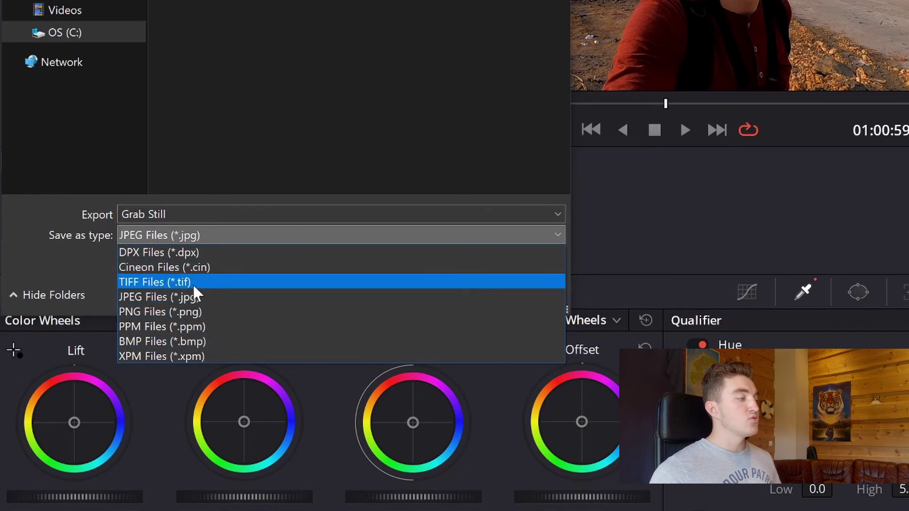
{"action": "left_click", "coordinate": [188, 294]}
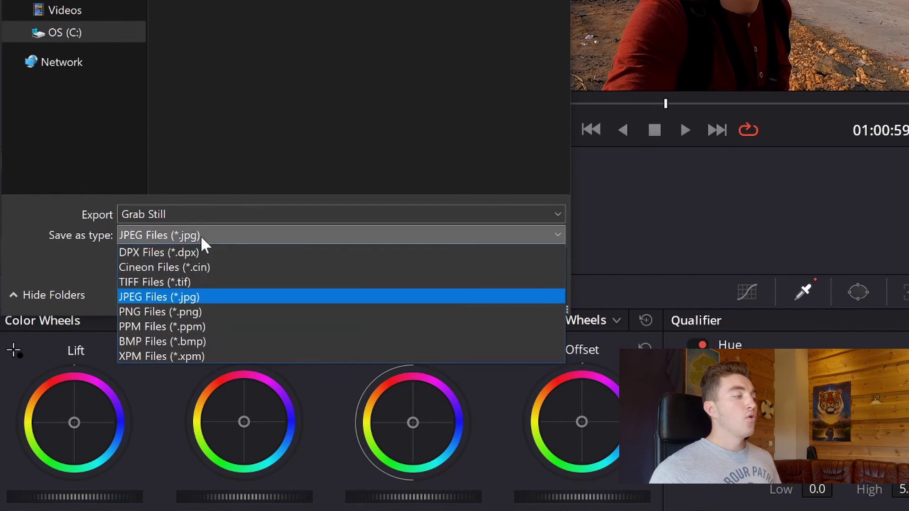
{"action": "left_click", "coordinate": [180, 298]}
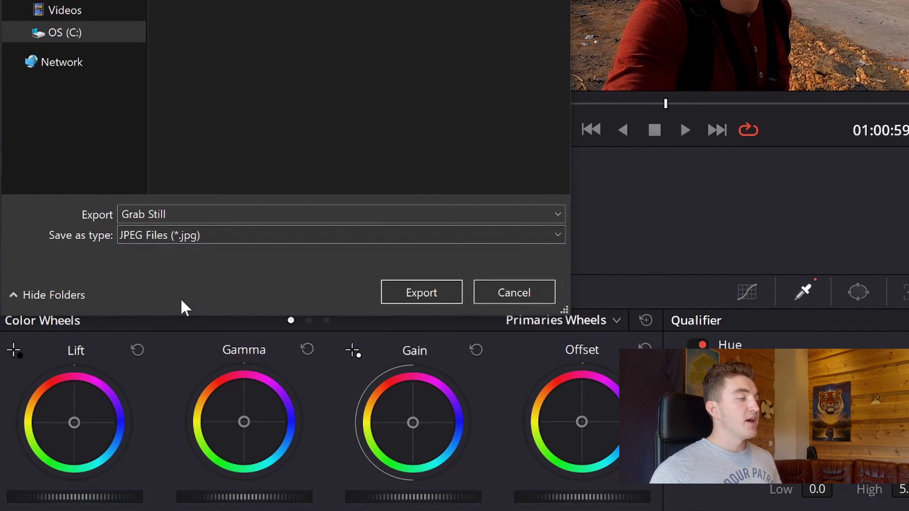
{"action": "left_click", "coordinate": [407, 292]}
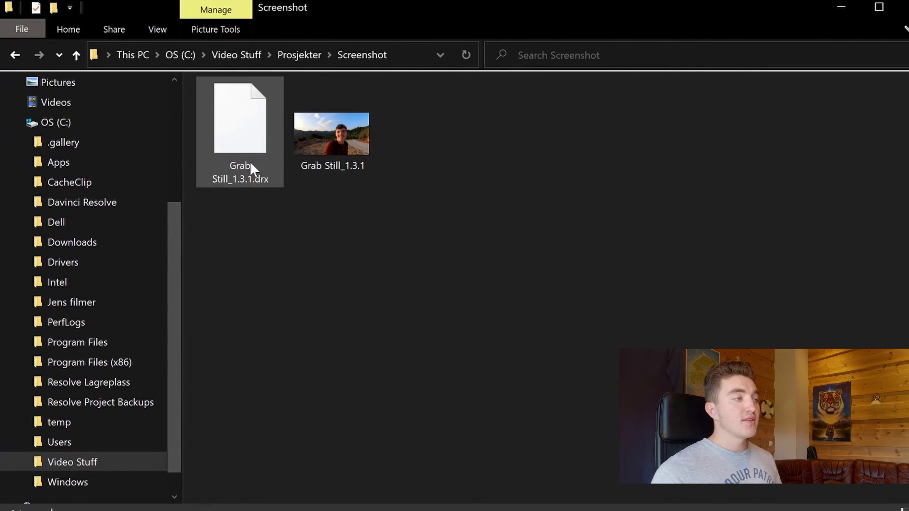
- Delete Grab Still_1.3.1.drx, leaving only the JPEG in the Screenshot folder
{"action": "left_click", "coordinate": [243, 137]}
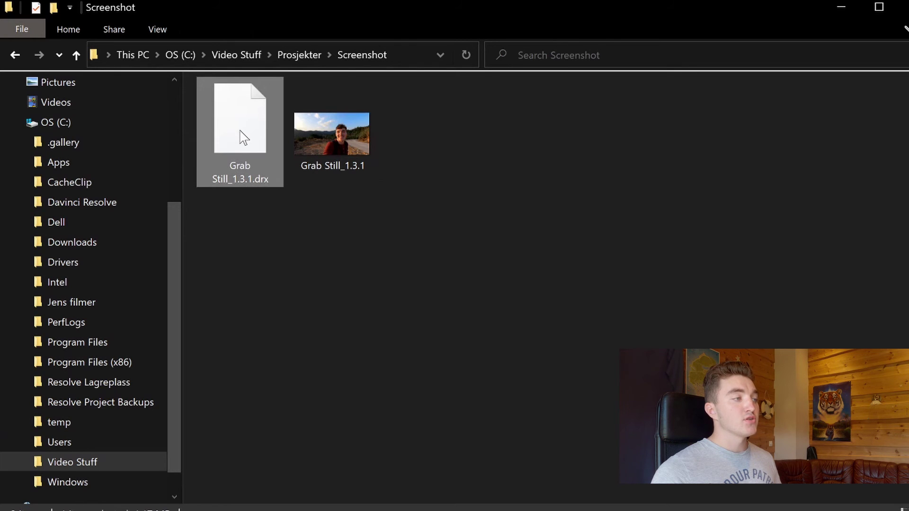
{"action": "key", "text": "Delete"}
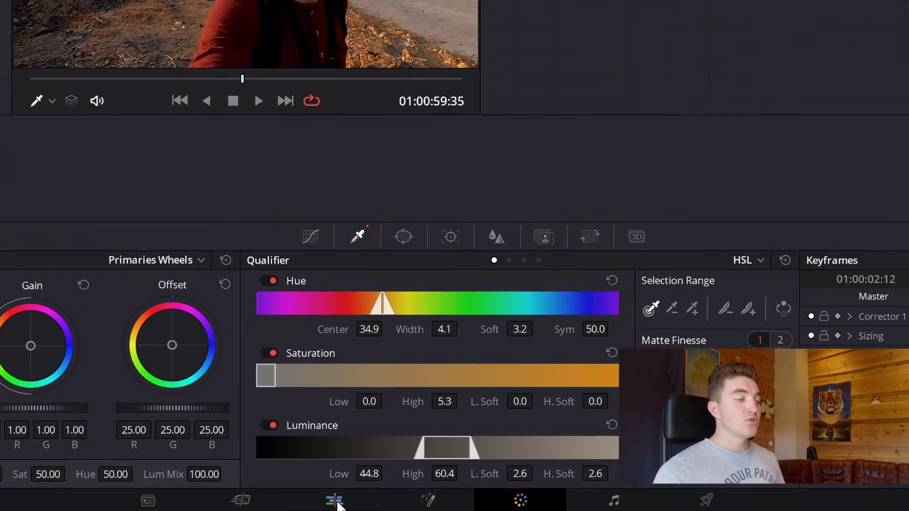
- Import the Grab Still_1.3.1 JPEG from File Explorer into the Edit page Media Pool
{"action": "left_click", "coordinate": [373, 495]}
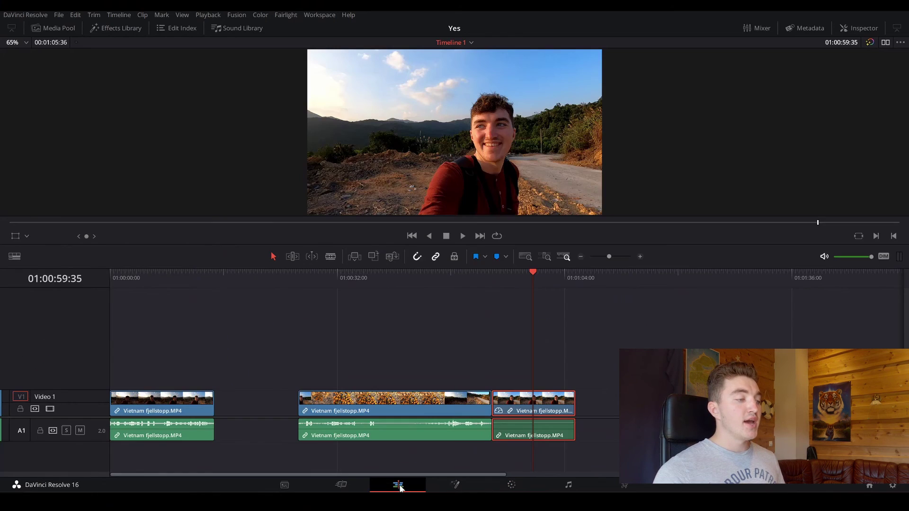
{"action": "left_click", "coordinate": [56, 28]}
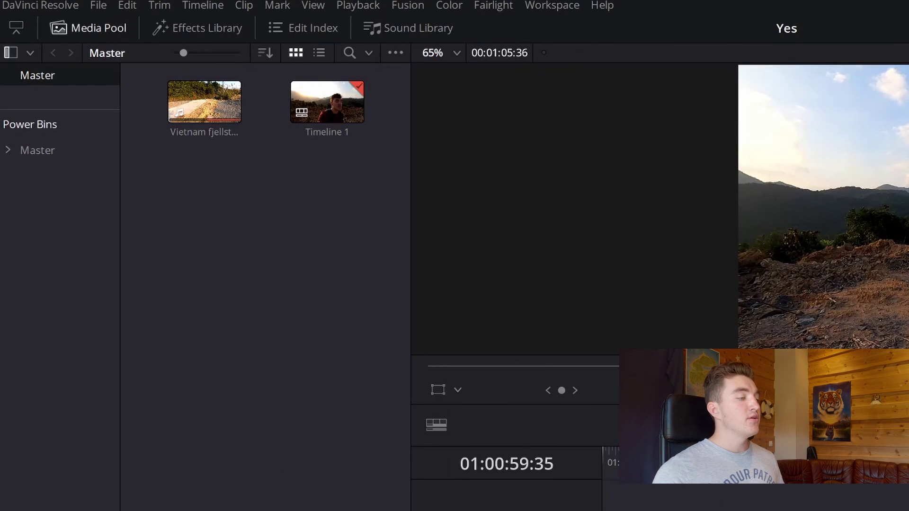
{"action": "key", "text": "alt+Tab"}
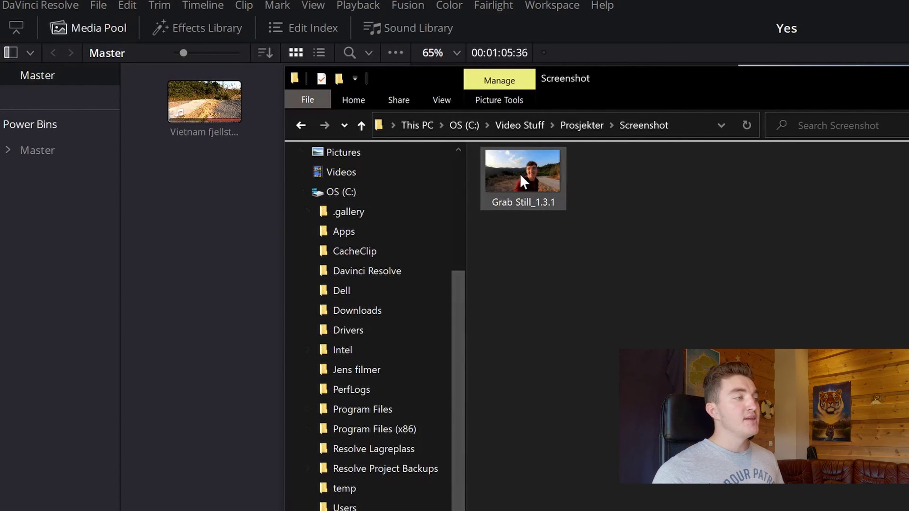
{"action": "mouse_move", "coordinate": [519, 174]}
{"action": "left_mouse_down"}
{"action": "mouse_move", "coordinate": [252, 157]}
{"action": "mouse_move", "coordinate": [214, 245]}
{"action": "left_mouse_up"}
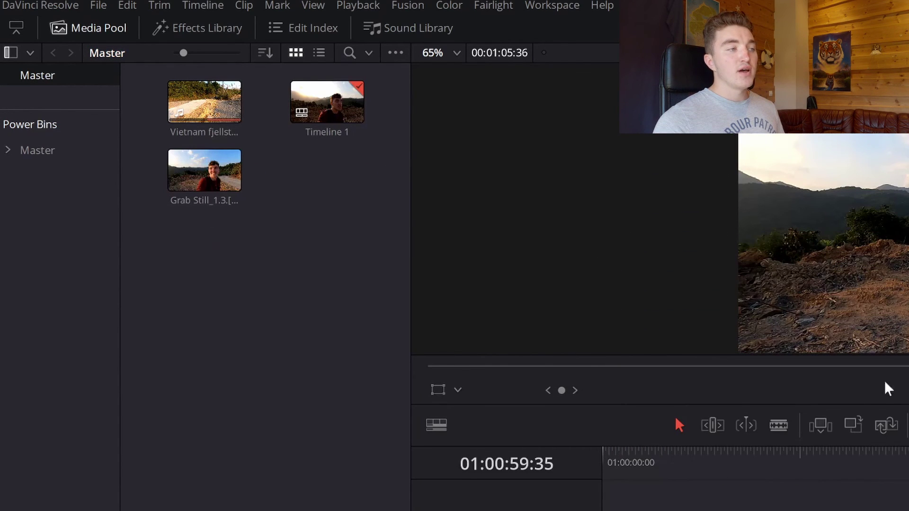
- Place the Grab Still clip on the timeline directly after the freeze-frame clip
{"action": "left_click_drag", "start_coordinate": [204, 170], "coordinate": [792, 367]}
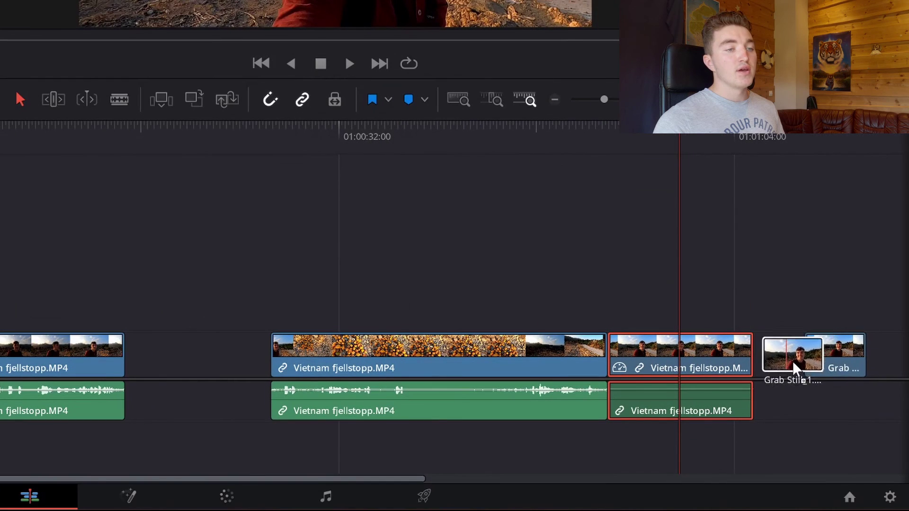
{"action": "left_click_drag", "start_coordinate": [792, 362], "coordinate": [763, 365]}
{"action": "mouse_move", "coordinate": [679, 130]}
{"action": "left_mouse_down"}
{"action": "mouse_move", "coordinate": [777, 130]}
{"action": "mouse_move", "coordinate": [675, 200]}
{"action": "mouse_move", "coordinate": [681, 265]}
{"action": "left_mouse_up"}
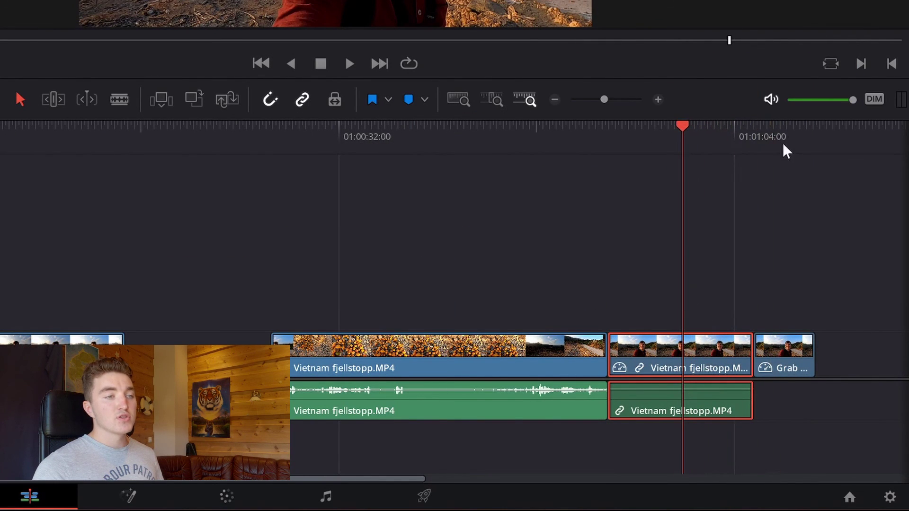
{"action": "mouse_move", "coordinate": [783, 145]}
{"action": "left_mouse_down"}
{"action": "mouse_move", "coordinate": [775, 130]}
{"action": "mouse_move", "coordinate": [789, 132]}
{"action": "mouse_move", "coordinate": [691, 156]}
{"action": "mouse_move", "coordinate": [773, 148]}
{"action": "mouse_move", "coordinate": [700, 165]}
{"action": "left_mouse_up"}
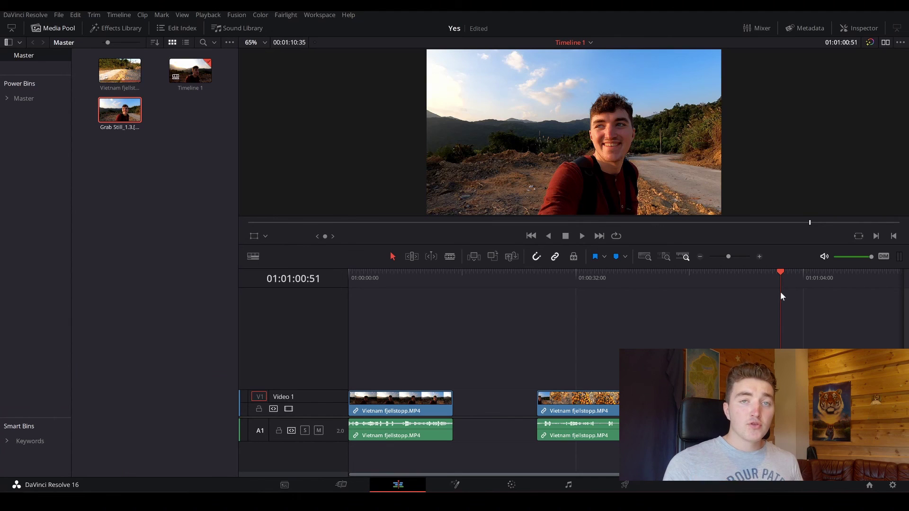